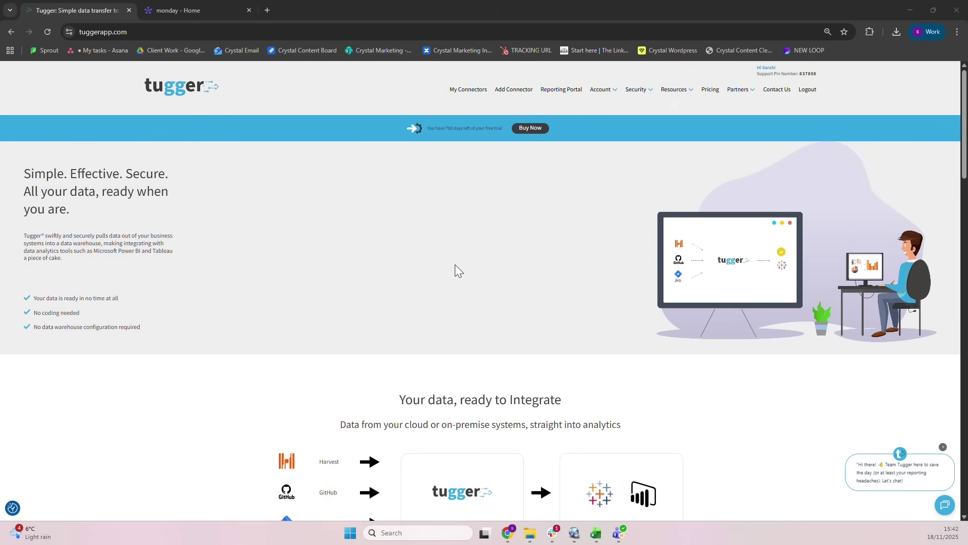
Name the new monday.com connector Monday Connector and paste account name tuggerapp from the URL.
click(514, 89)
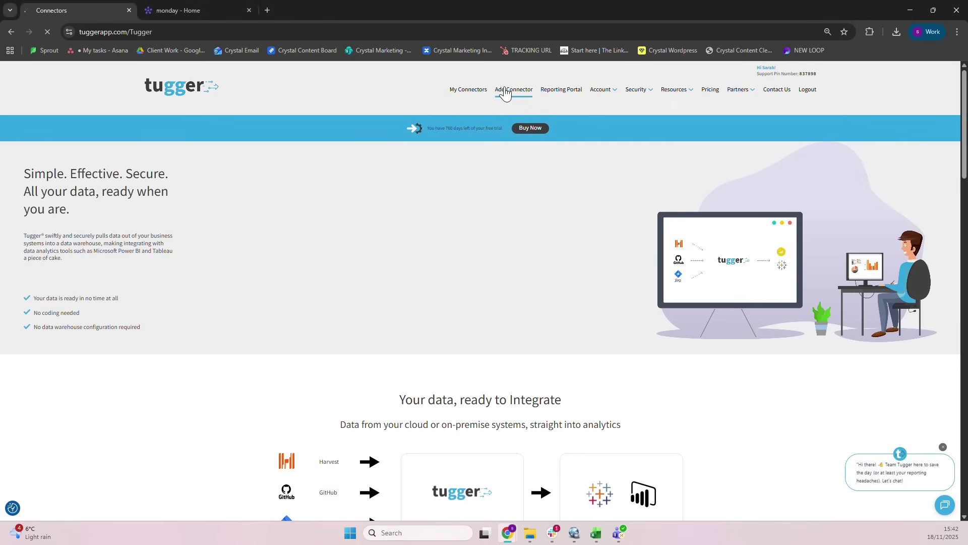
scroll(437, 228, down, 2)
scroll(437, 234, down, 3)
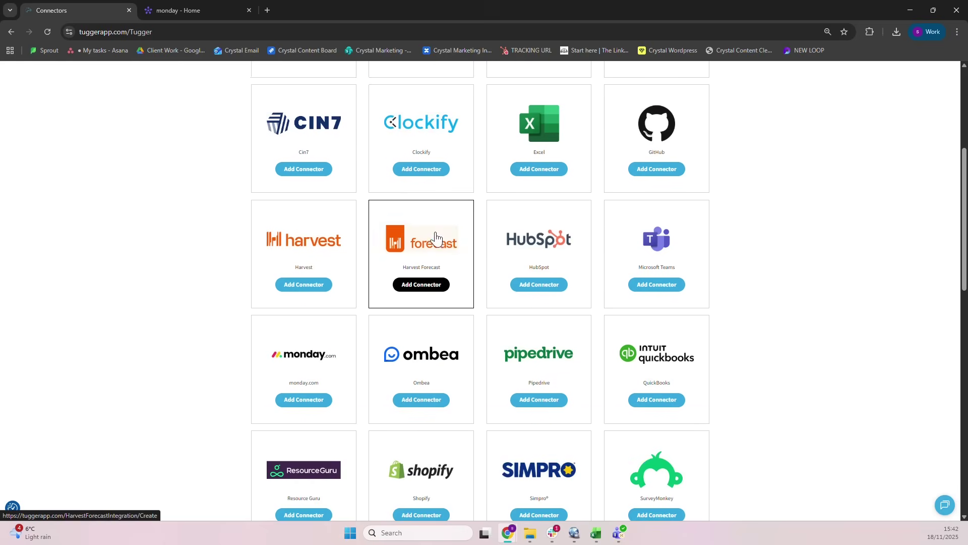
scroll(436, 237, down, 1)
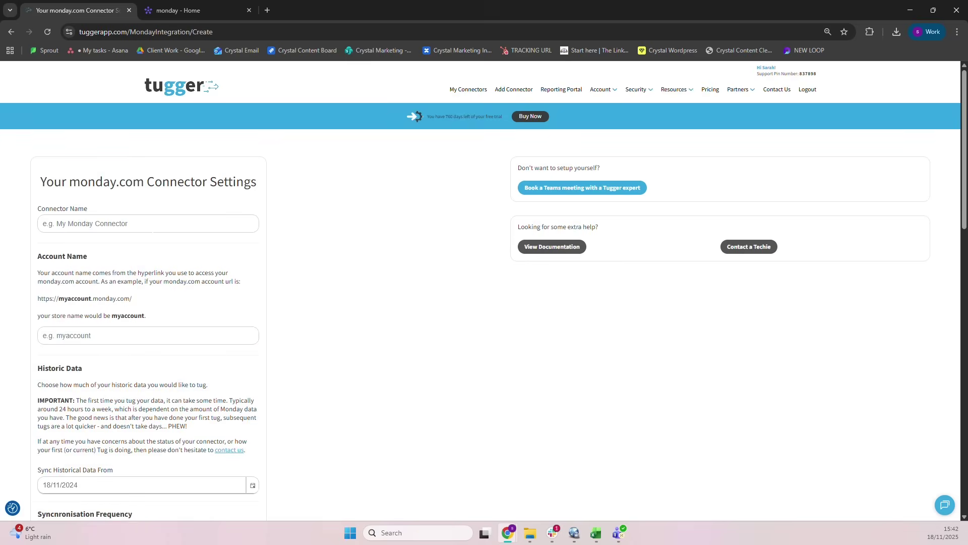
click(114, 223)
text(Monday)
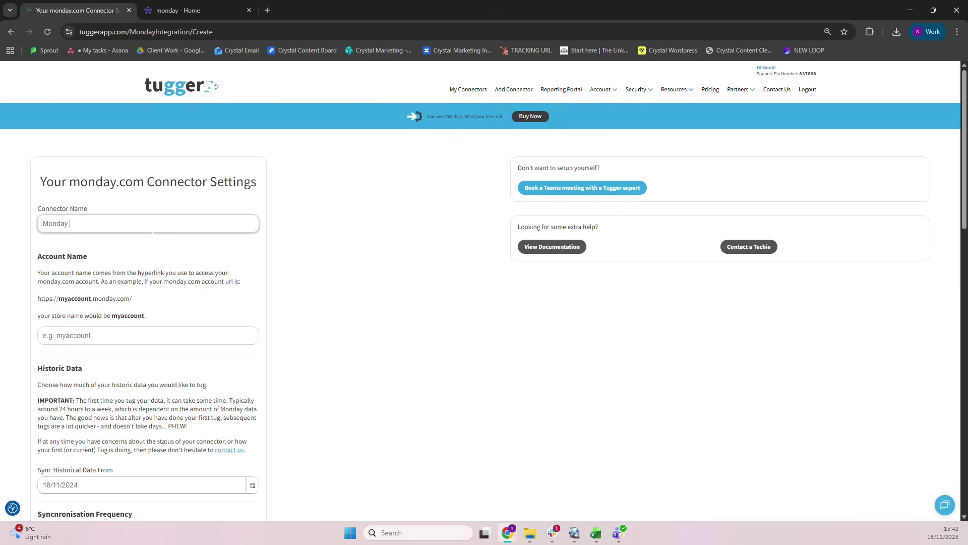
text(nnector)
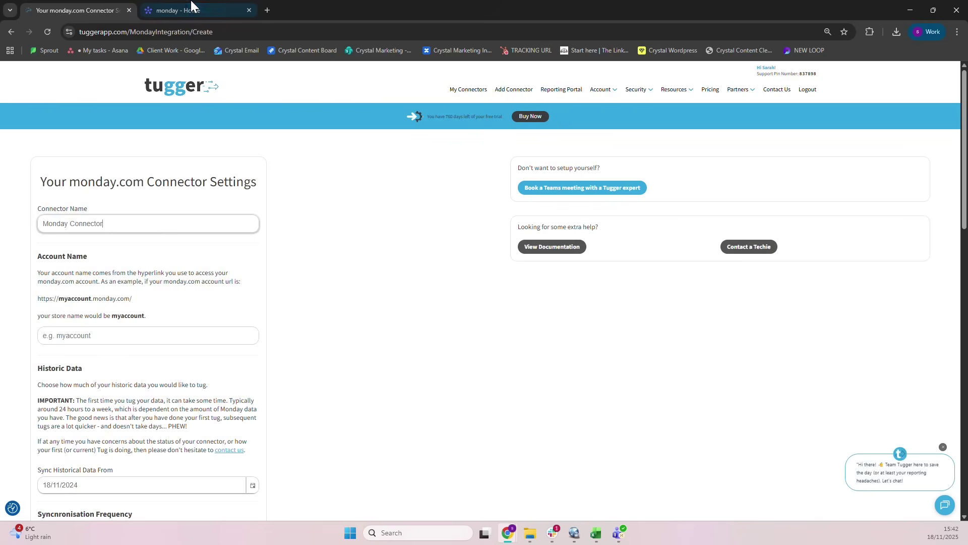
click(178, 9)
click(89, 33)
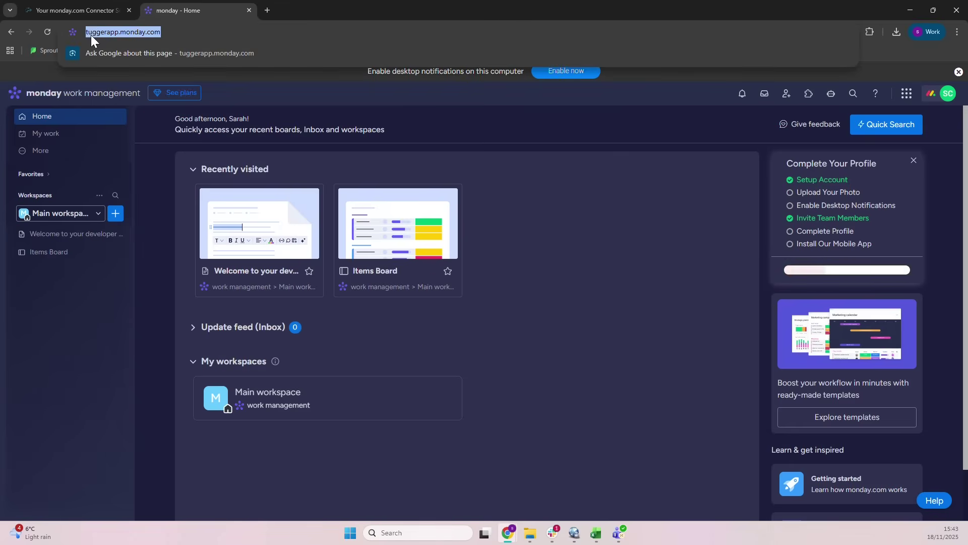
drag(108, 32, 144, 32)
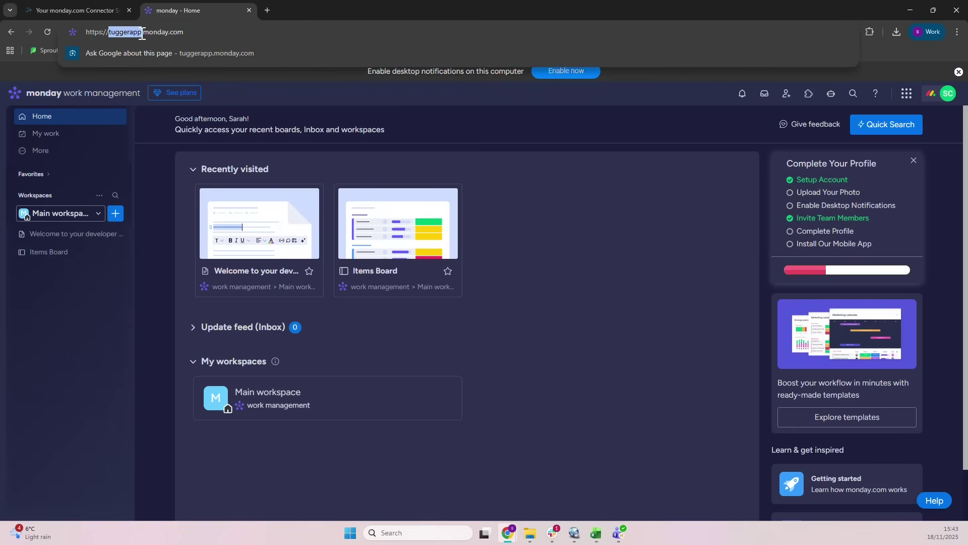
key(ctrl+c)
click(74, 10)
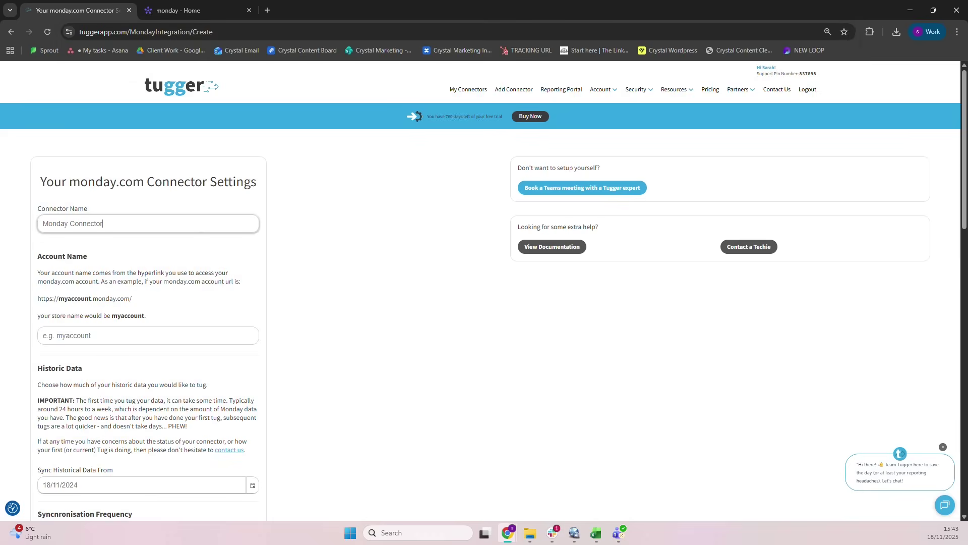
click(129, 336)
key(ctrl+v)
scroll(126, 356, down, 3)
scroll(127, 356, down, 3)
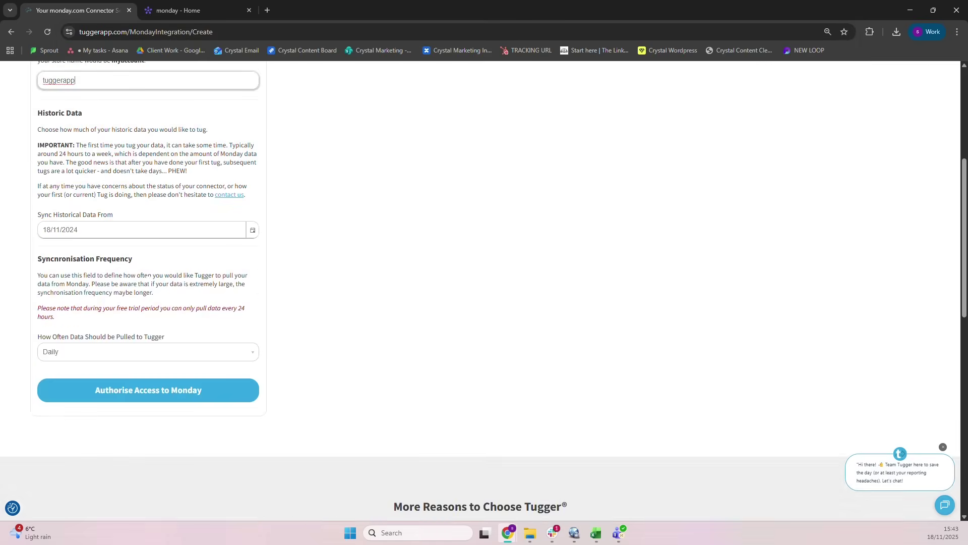
scroll(126, 356, down, 2)
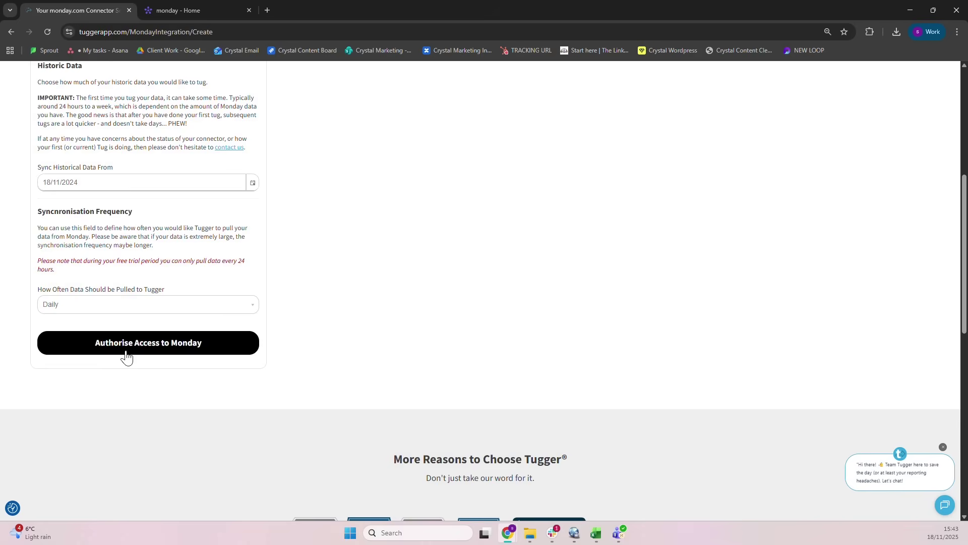
Authorise Tugger in monday.com, installing it on all workspaces and confirming the authorisation.
click(127, 353)
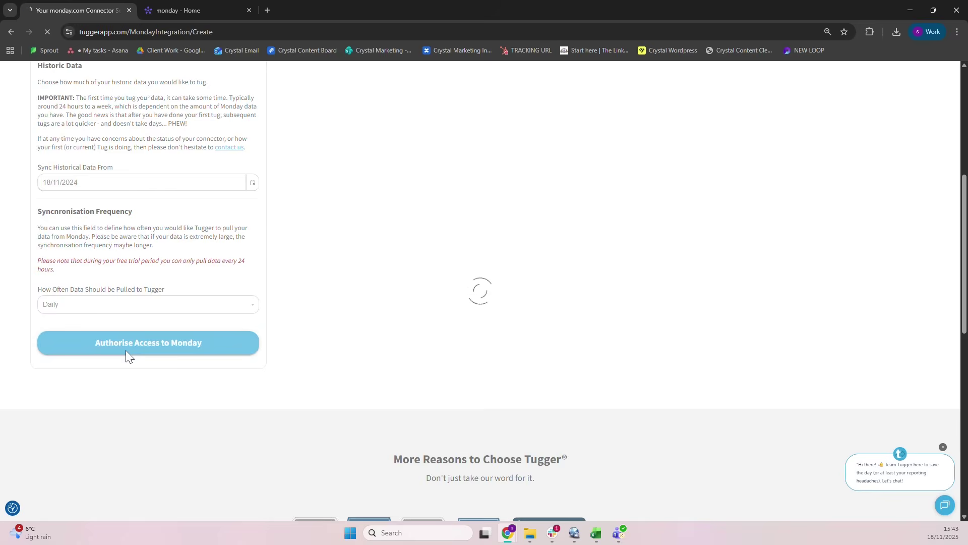
scroll(466, 288, down, 3)
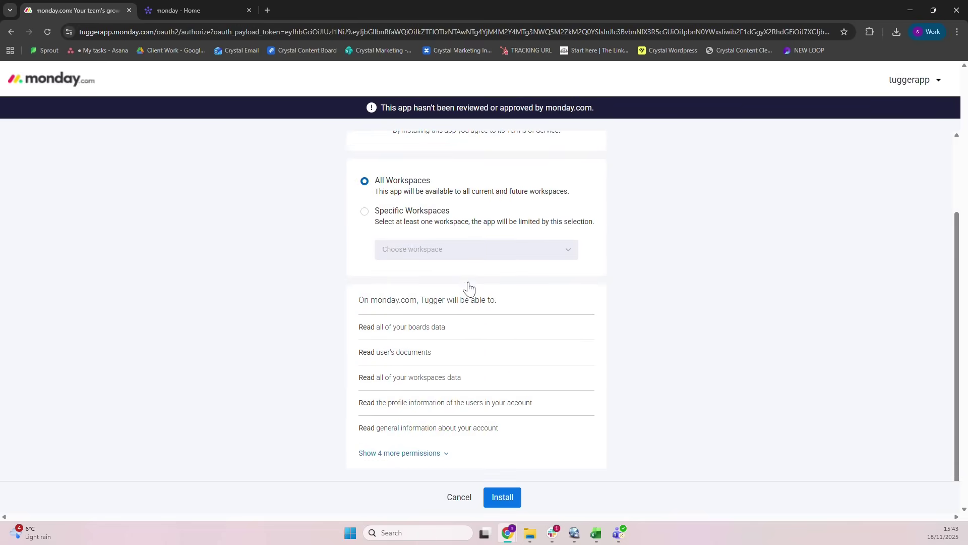
scroll(507, 407, up, 2)
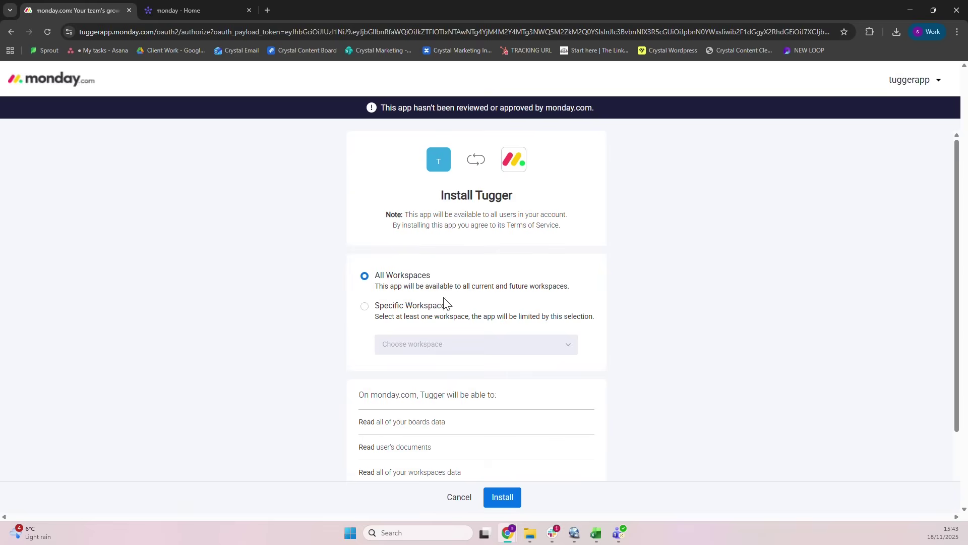
scroll(677, 284, down, 2)
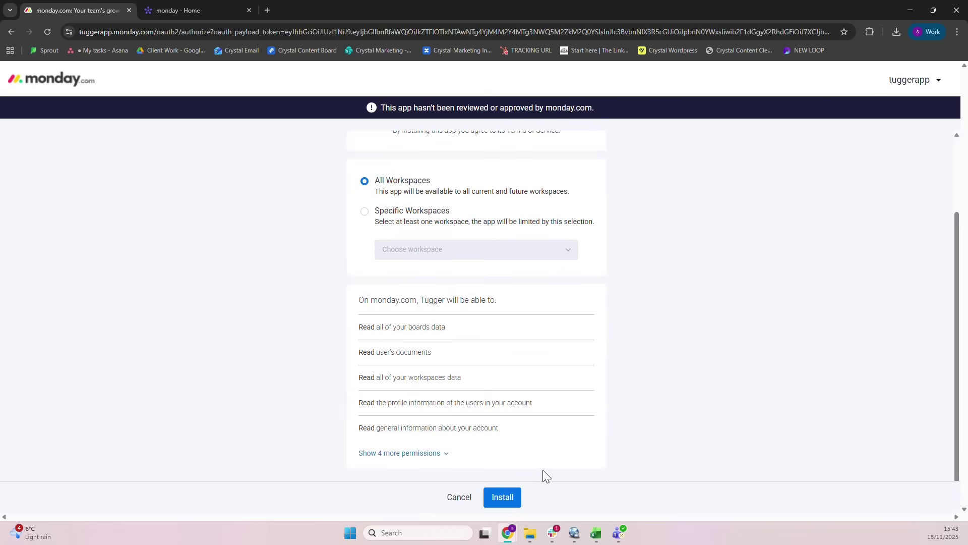
click(503, 496)
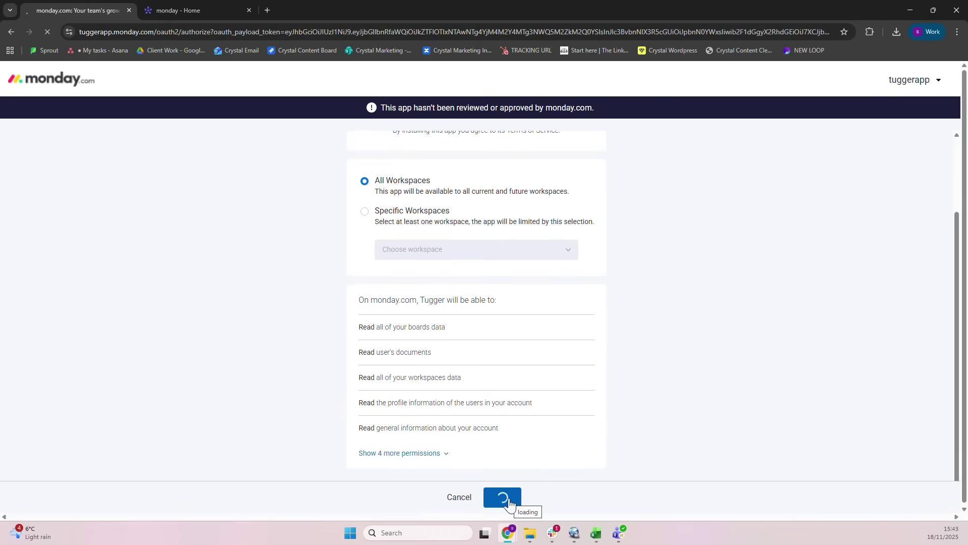
click(511, 501)
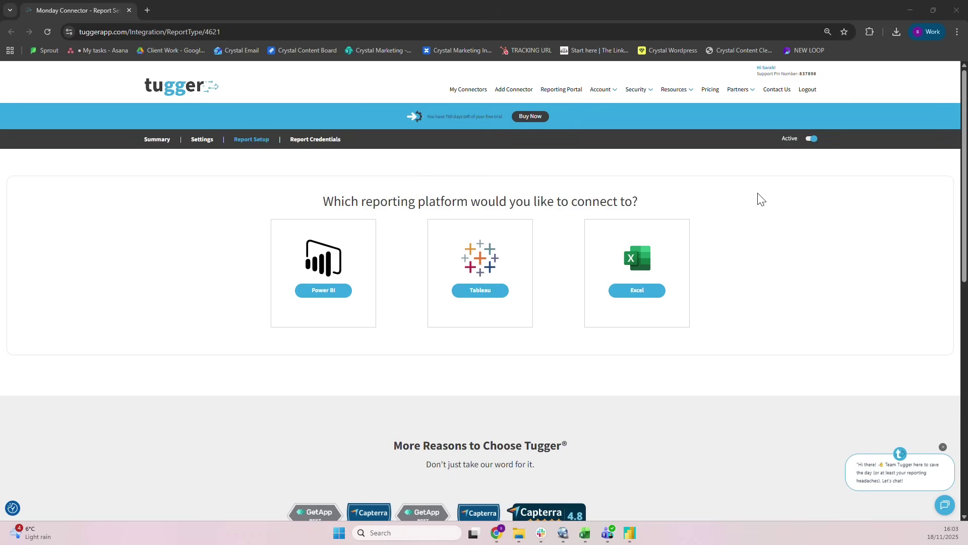
Choose Power BI as the reporting platform on Tugger's Report Setup page.
click(323, 294)
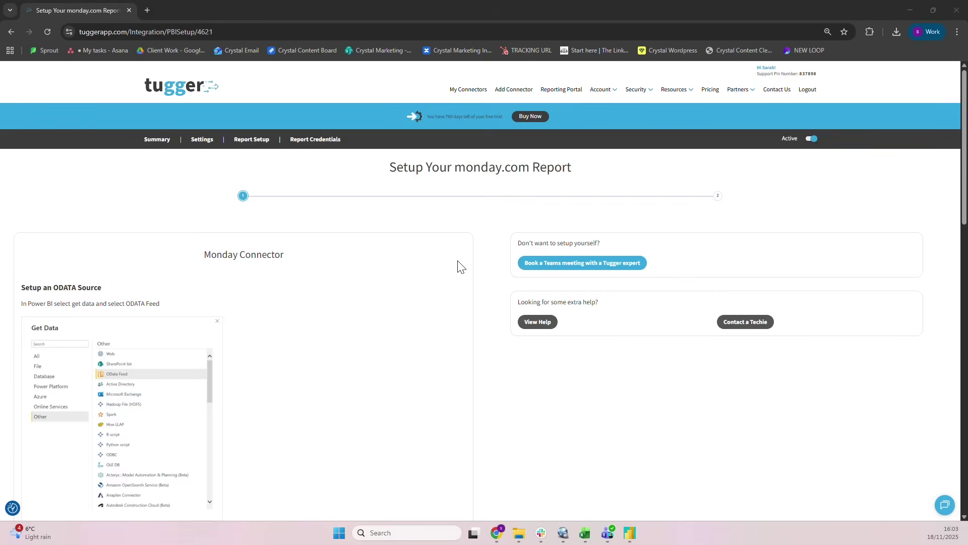
scroll(362, 294, down, 3)
scroll(363, 292, down, 2)
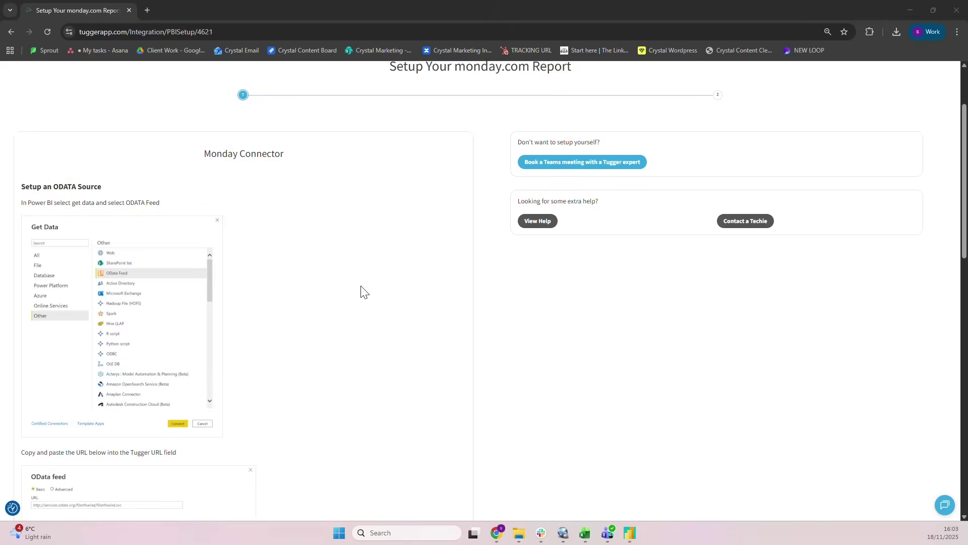
scroll(363, 292, down, 2)
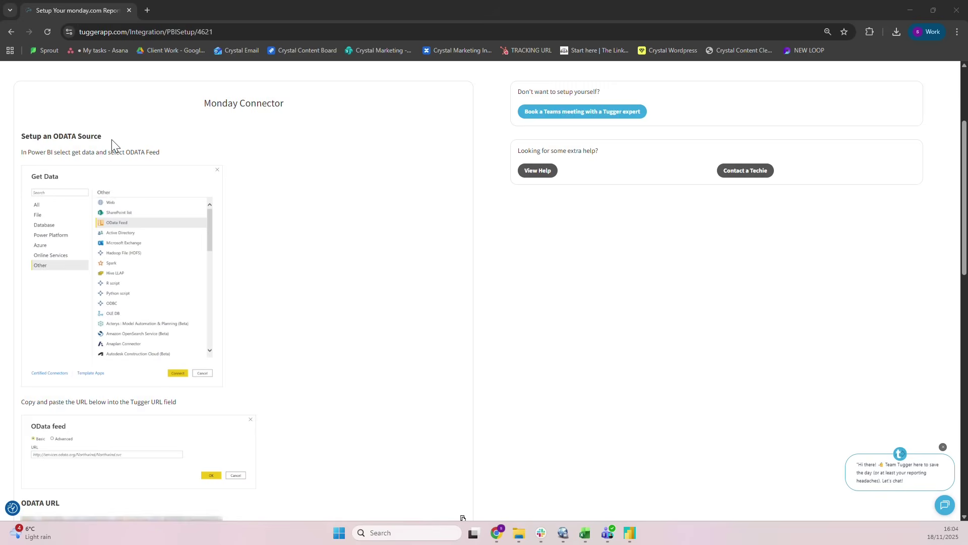
Start a blank Power BI report with an OData feed connection, then return to Tugger's guide.
click(630, 533)
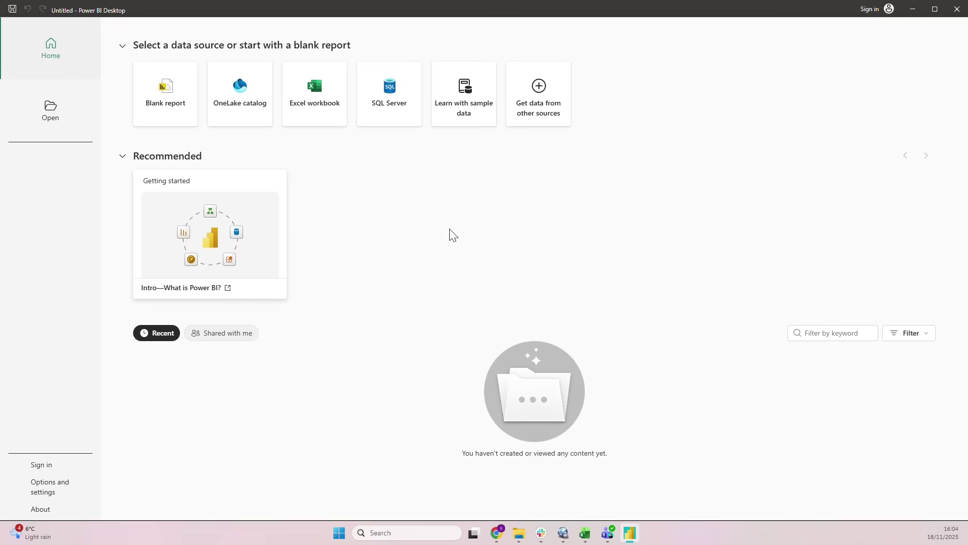
click(173, 113)
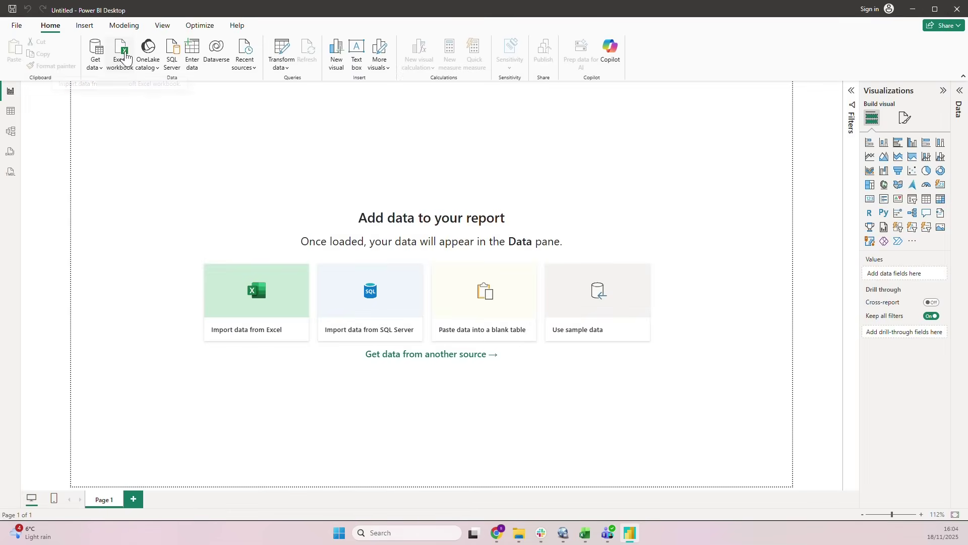
click(97, 68)
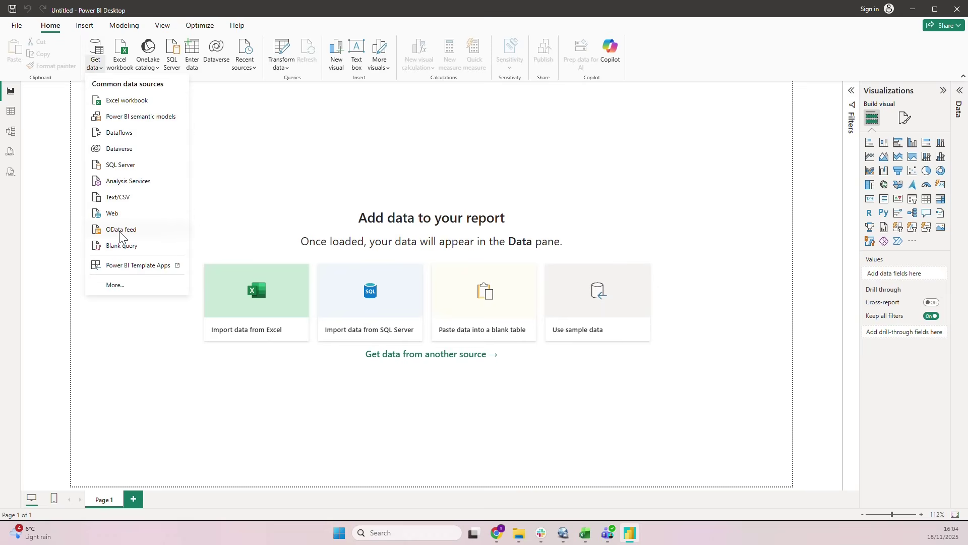
click(121, 230)
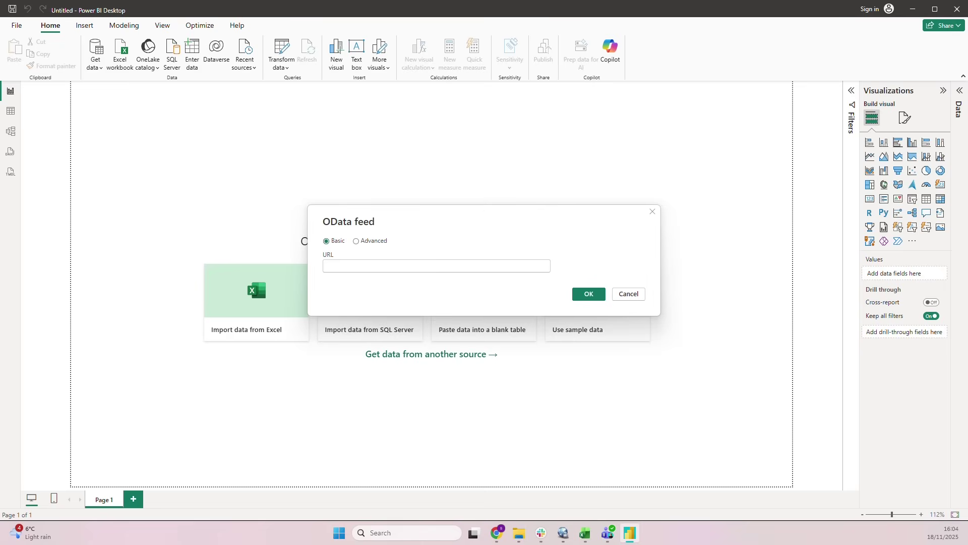
click(497, 532)
click(499, 480)
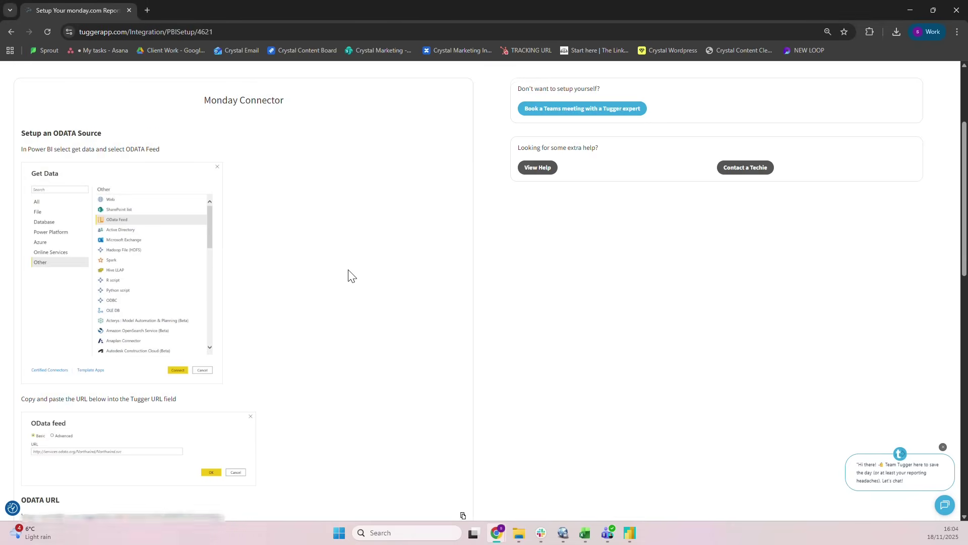
scroll(349, 276, down, 3)
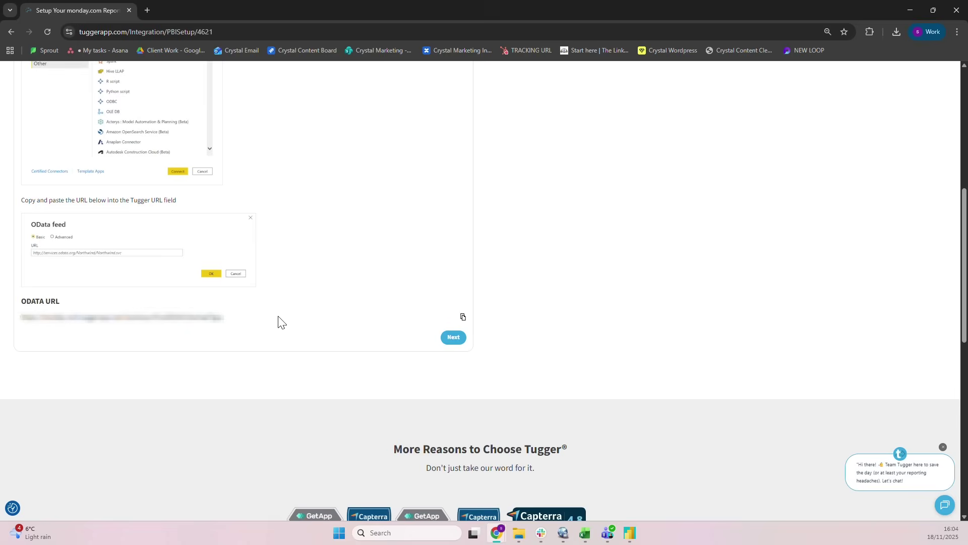
Copy Tugger's OData URL and submit it in Power BI's OData feed dialog.
click(463, 318)
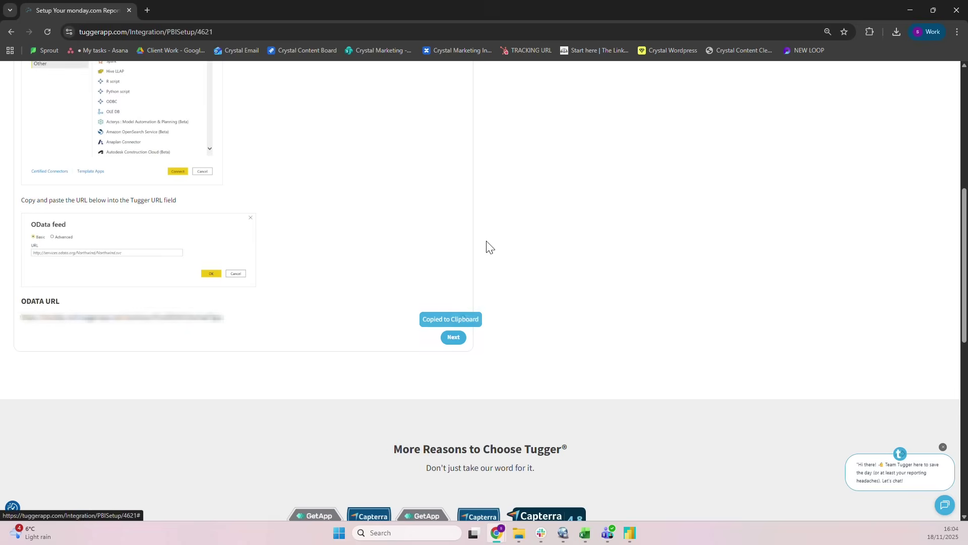
click(629, 532)
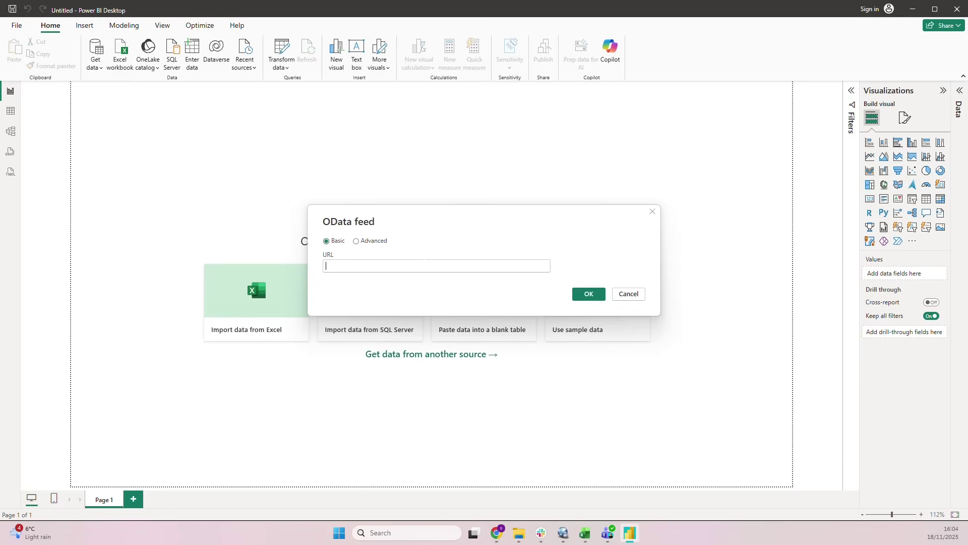
key(ctrl+v)
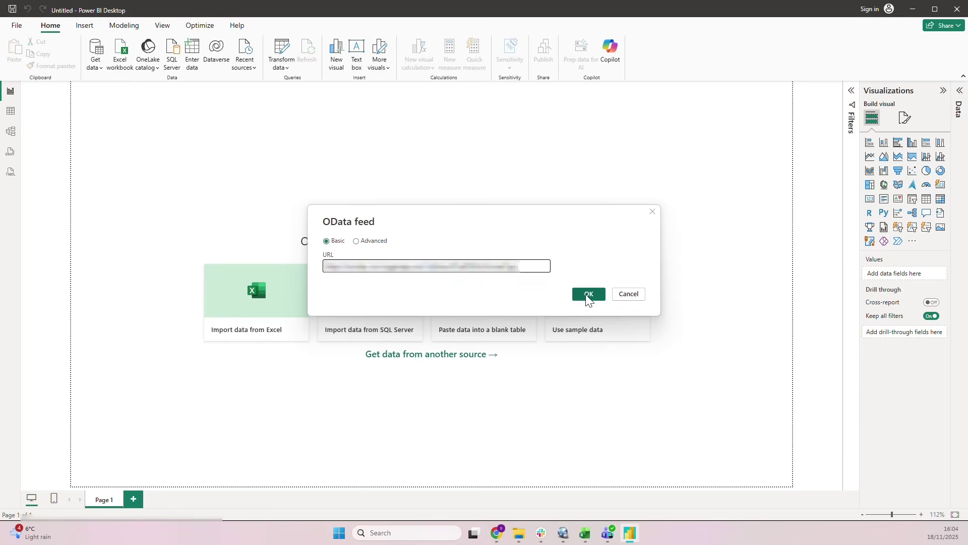
click(588, 294)
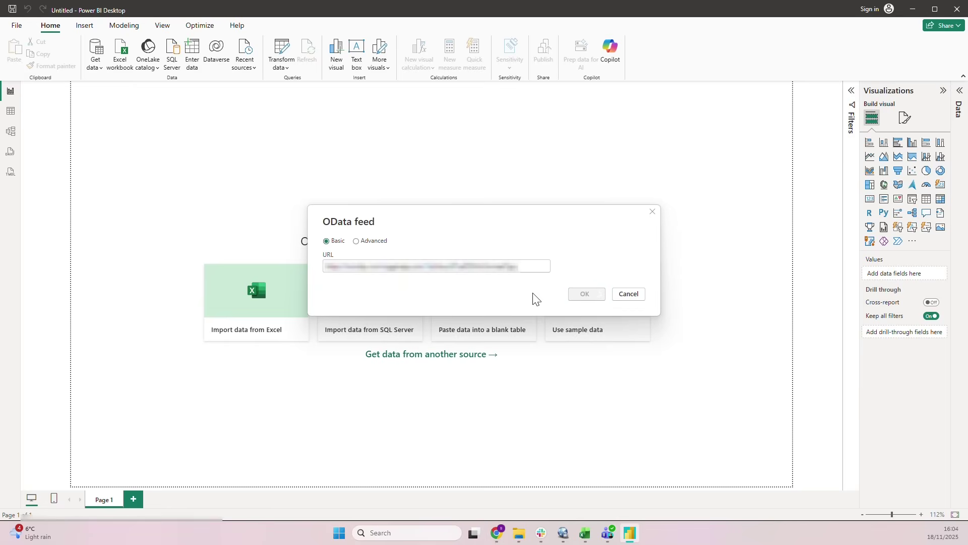
Advance Tugger's setup guide to the Credentials step.
click(496, 533)
click(500, 484)
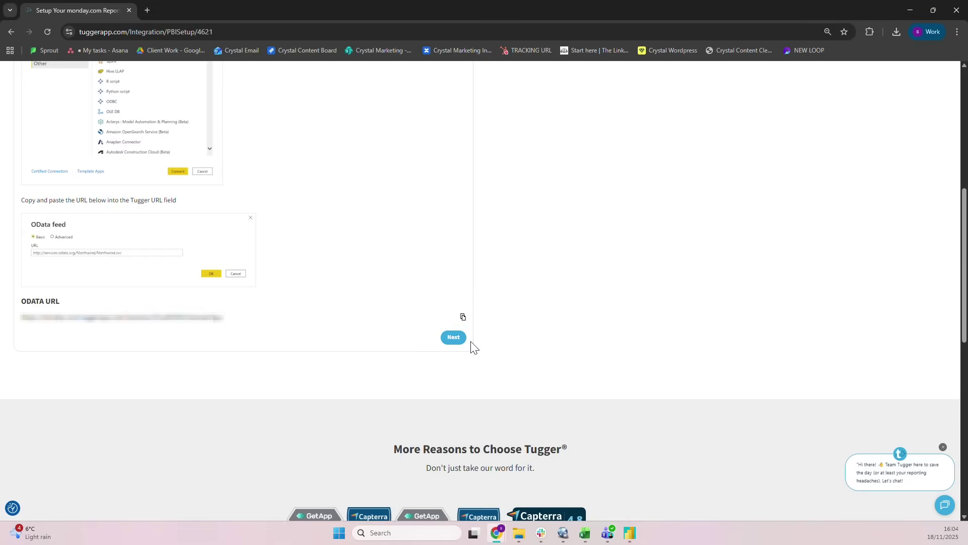
click(453, 336)
scroll(264, 250, down, 3)
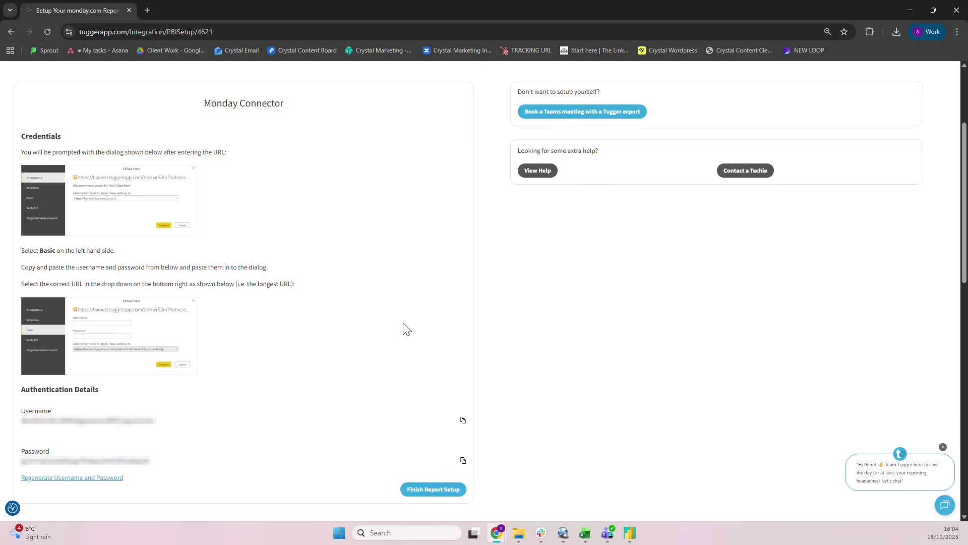
Choose Basic authentication and paste Tugger's username into Power BI.
click(463, 421)
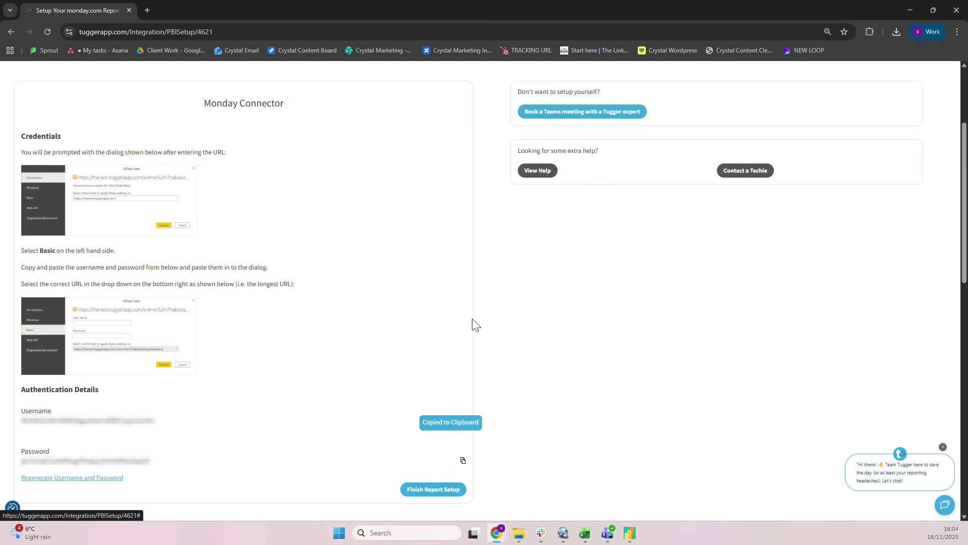
click(628, 534)
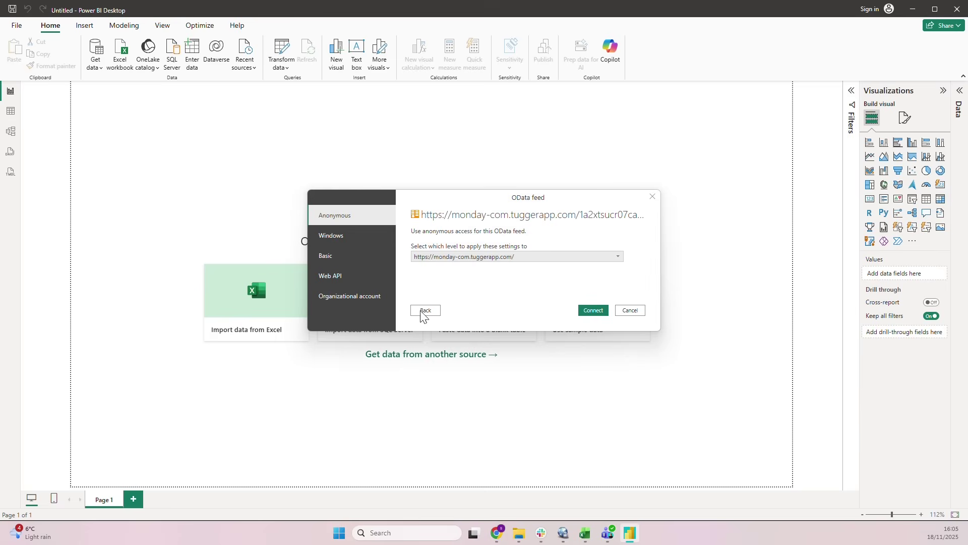
click(356, 256)
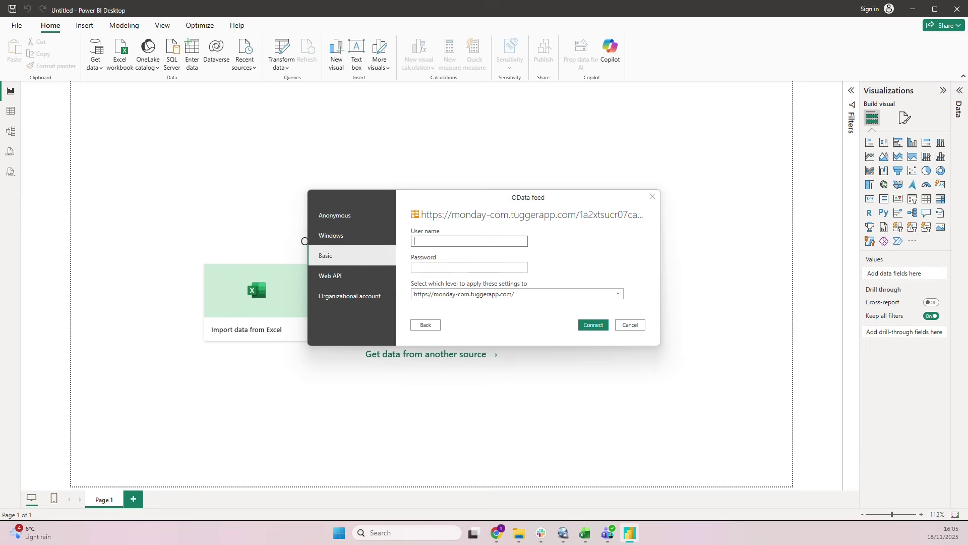
key(ctrl+v)
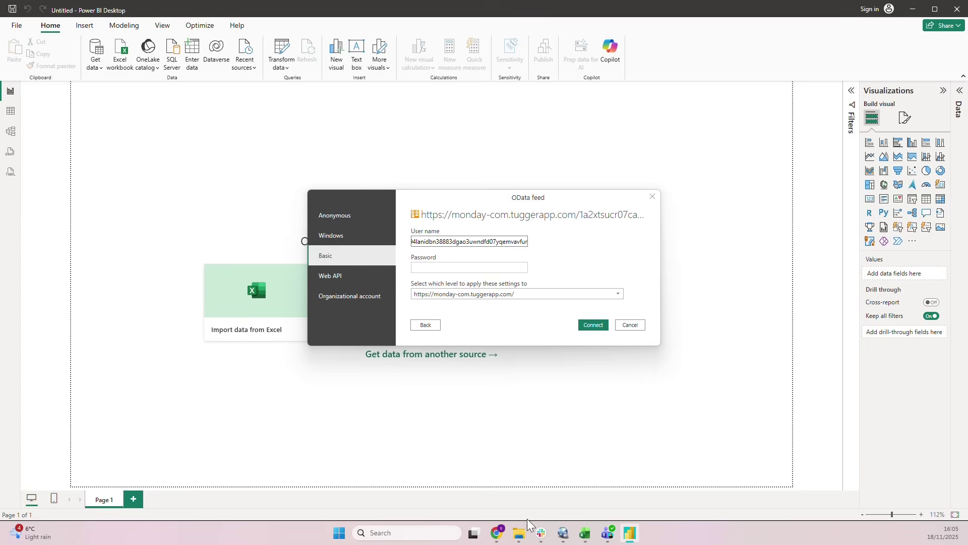
Copy Tugger's password and paste it into the Basic password field.
click(497, 533)
click(530, 476)
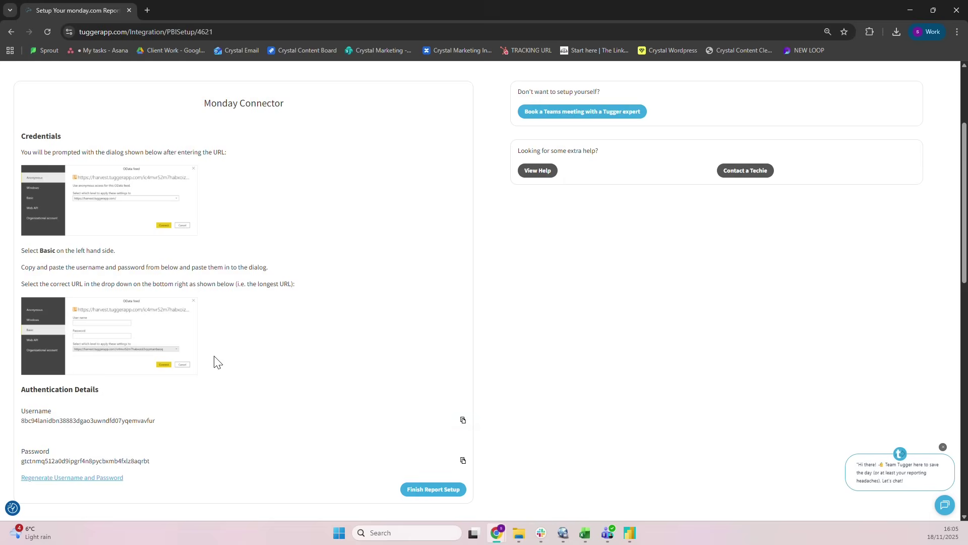
click(463, 459)
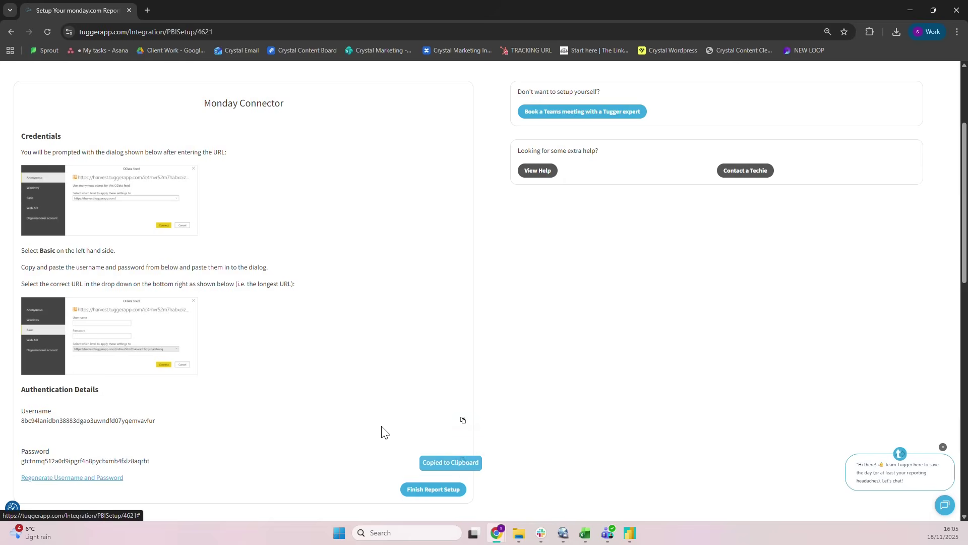
click(629, 532)
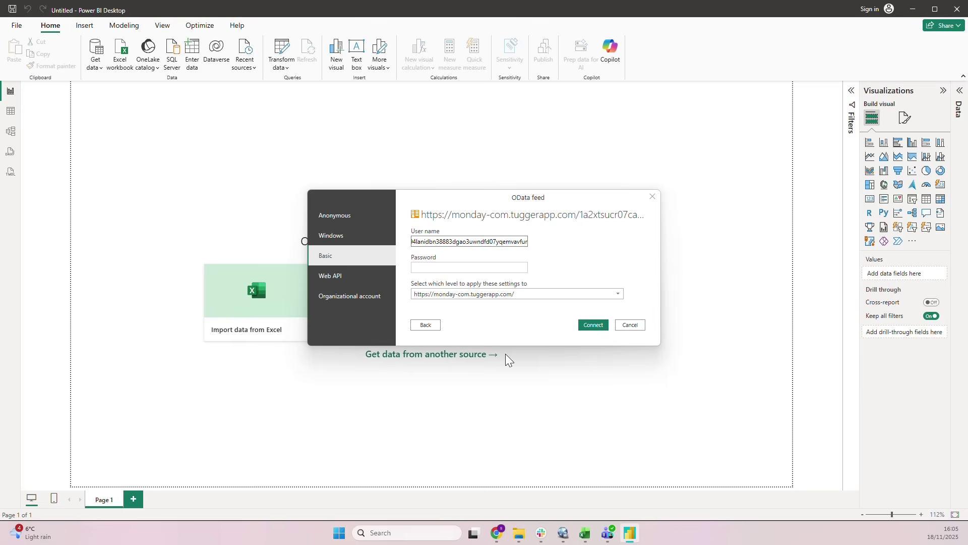
click(469, 267)
key(ctrl+v)
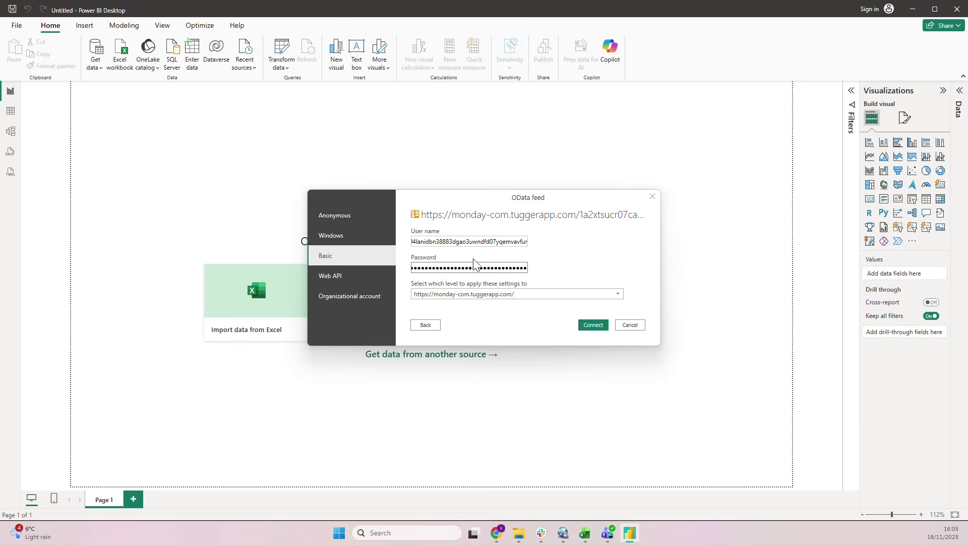
Apply the credentials to the full, longest feed URL and connect.
click(492, 295)
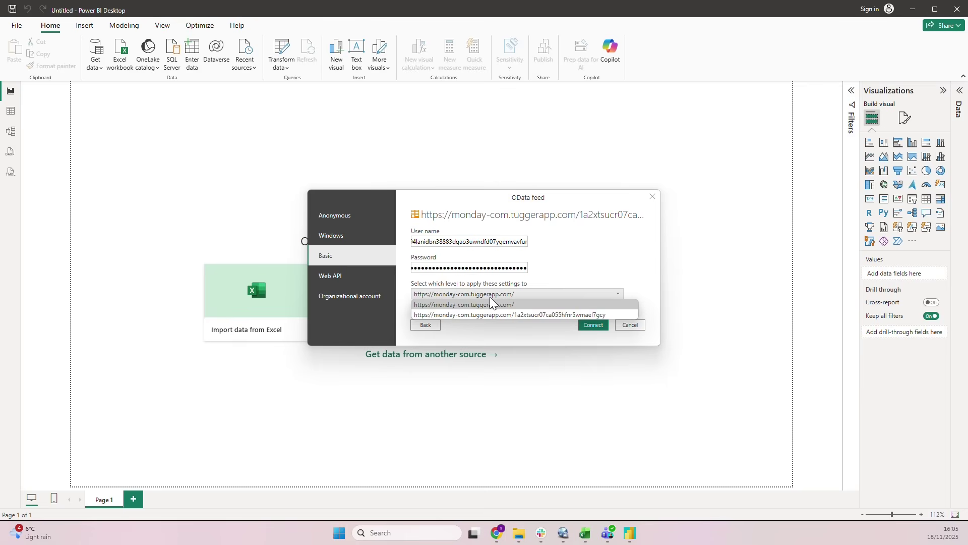
click(492, 304)
click(499, 534)
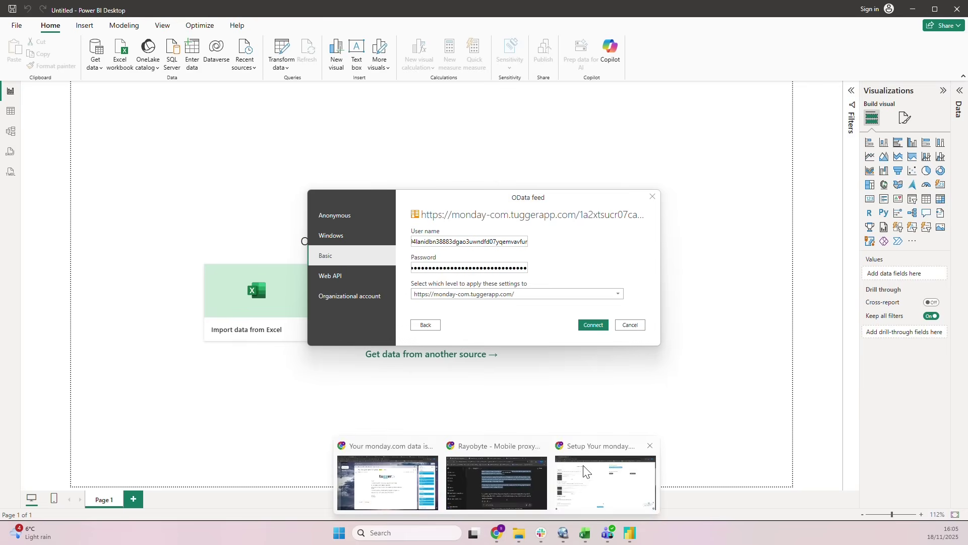
click(461, 468)
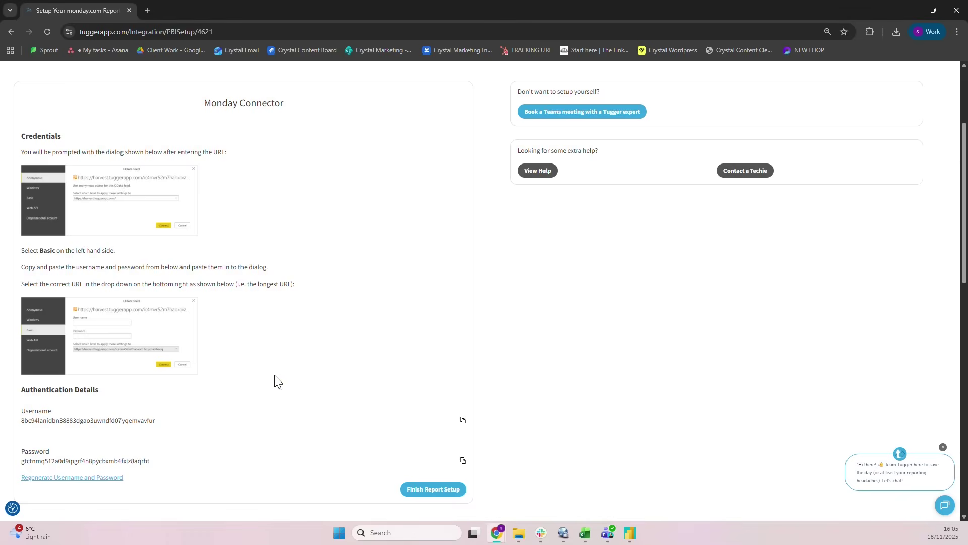
click(630, 533)
click(530, 294)
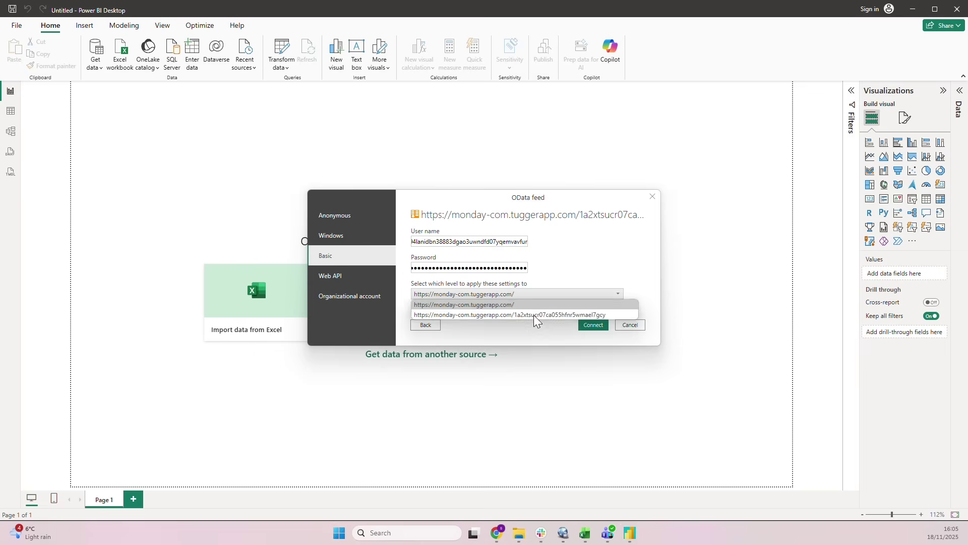
click(536, 313)
click(593, 325)
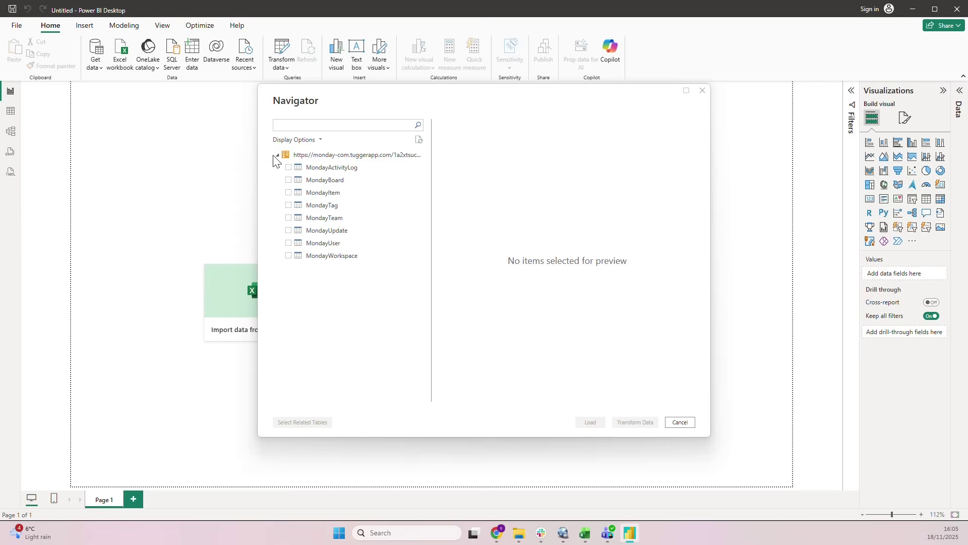
Tick MondayActivityLog in the Navigator and load it into the report.
click(288, 168)
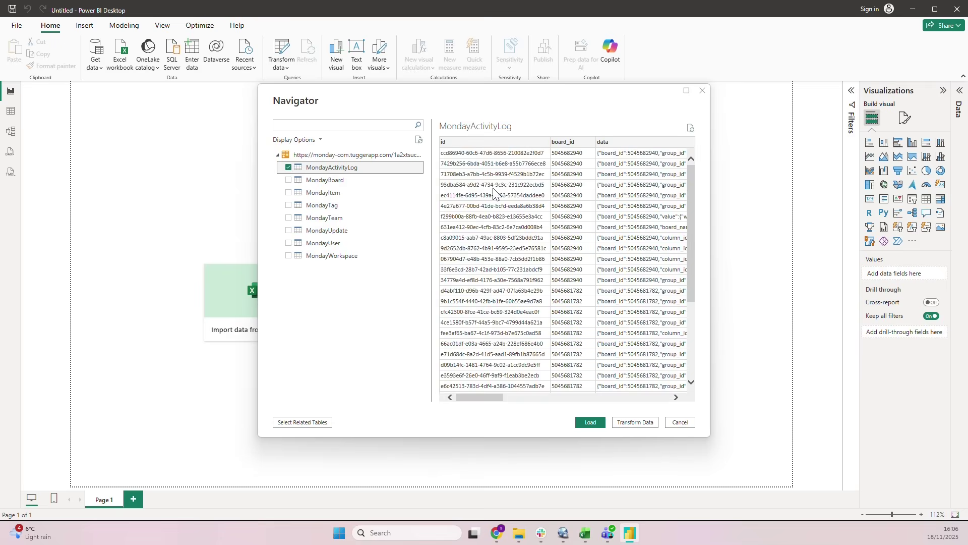
click(589, 422)
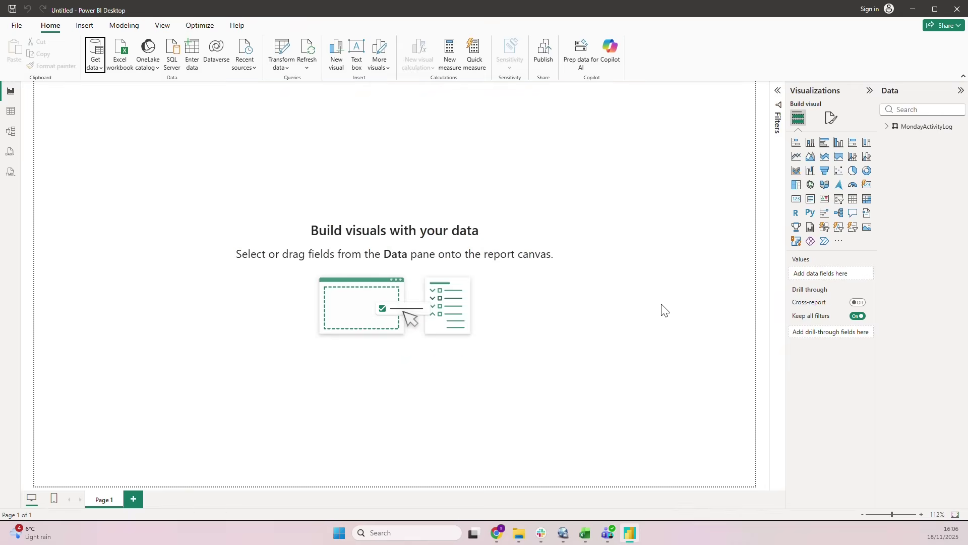
Expand MondayActivityLog in the Data pane to show fields like account_id, createdAt, event and user_id.
click(887, 127)
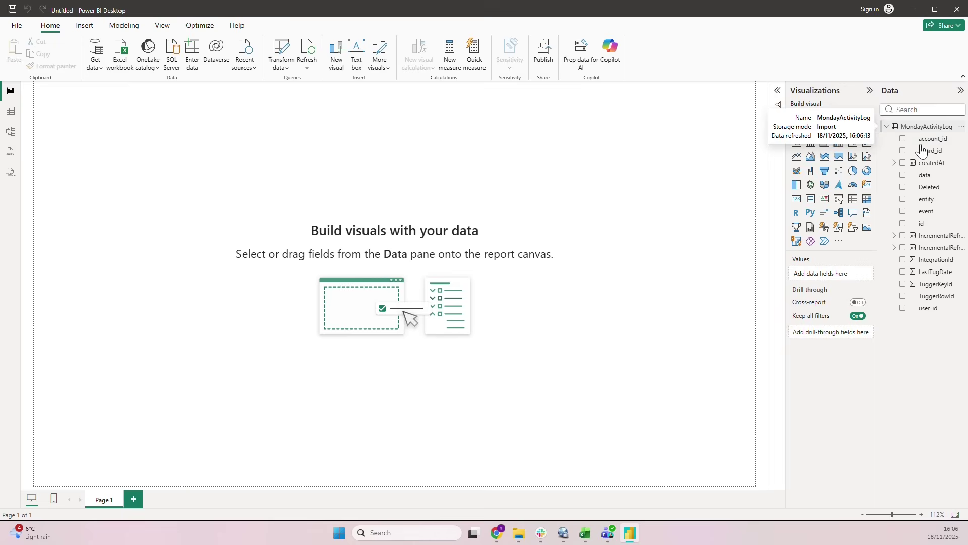